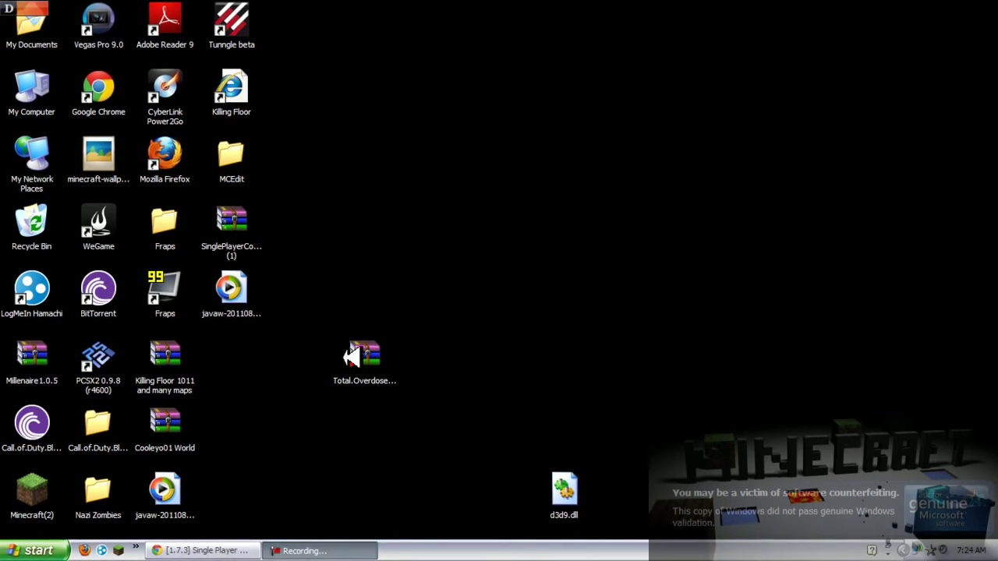
Move Total.Overdose into the icon column and the SinglePlayerCommands zip onto open desktop, then restore Chrome's forum page.
drag(346, 357, 230, 355)
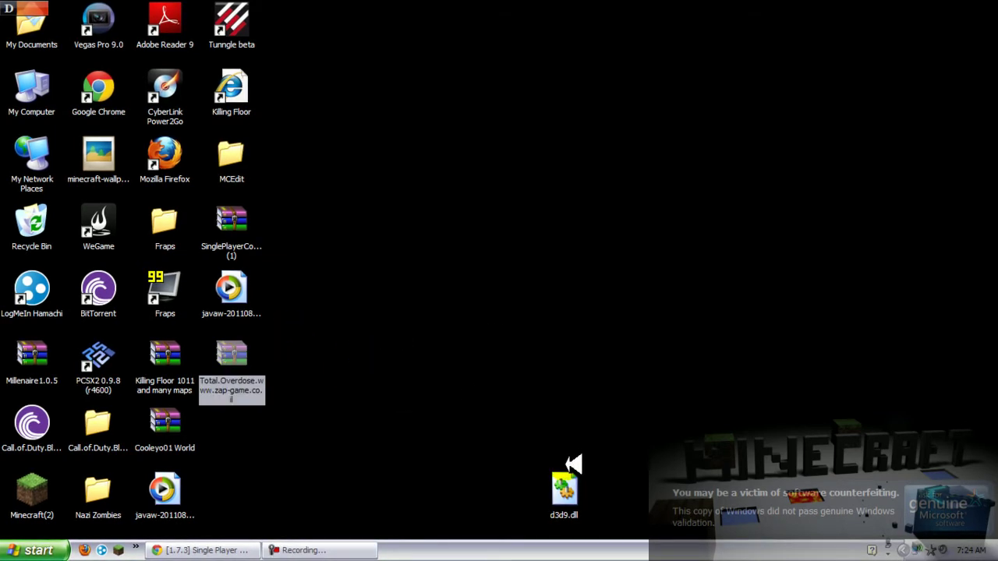
drag(231, 220, 511, 194)
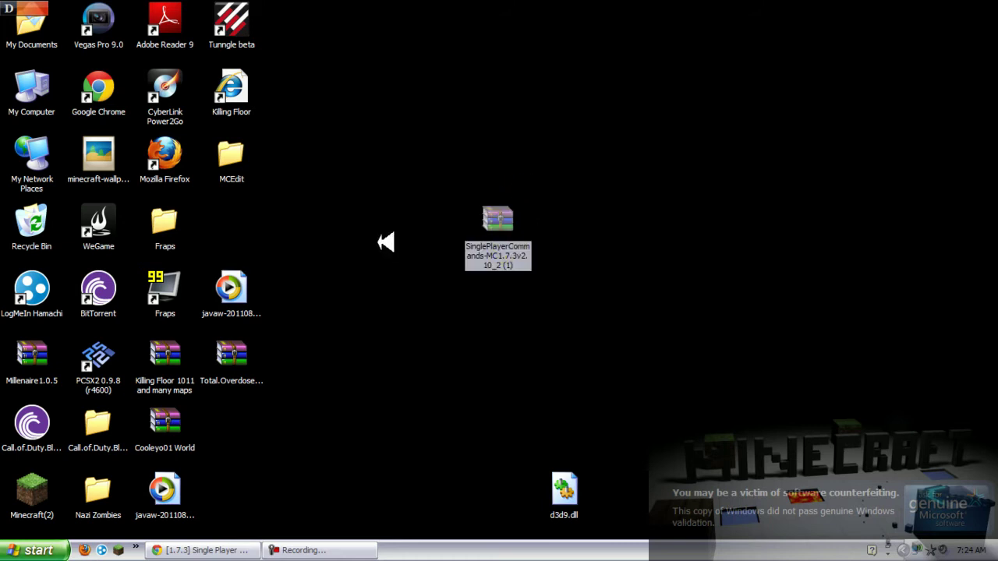
click(431, 225)
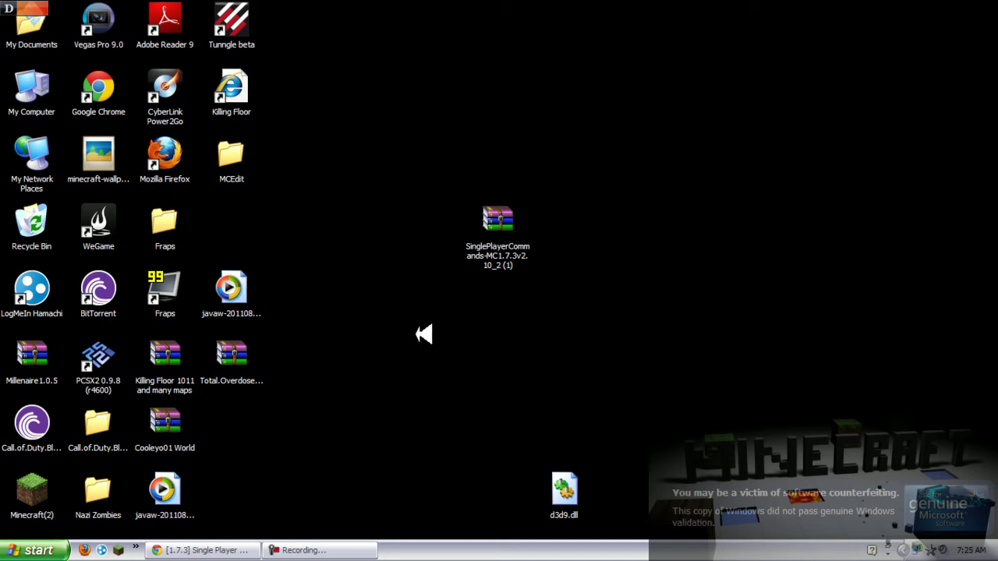
click(199, 550)
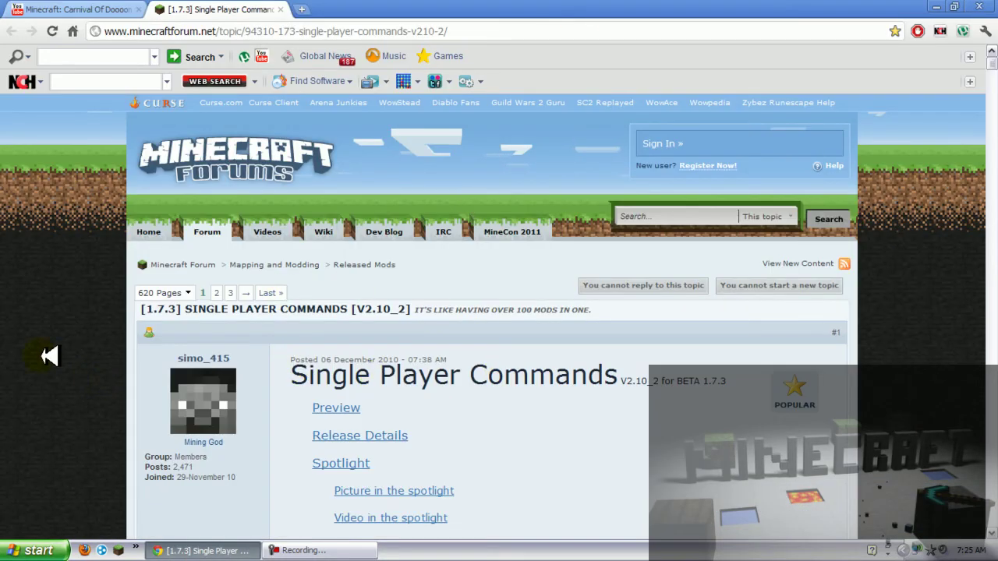
Scroll the Single Player Commands v2.10_2 post down to its Downloads section.
drag(991, 63, 992, 240)
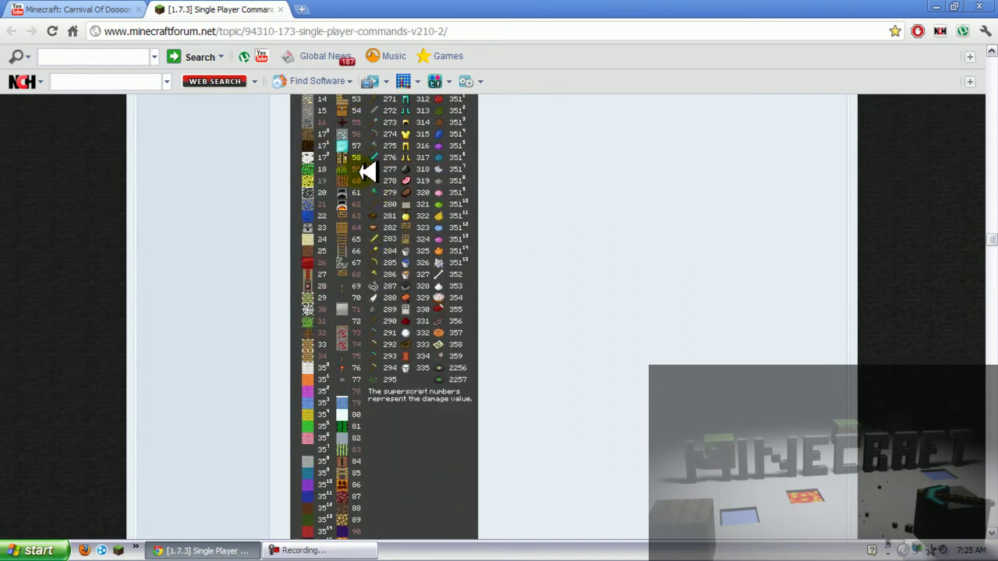
scroll(991, 241, up, 3)
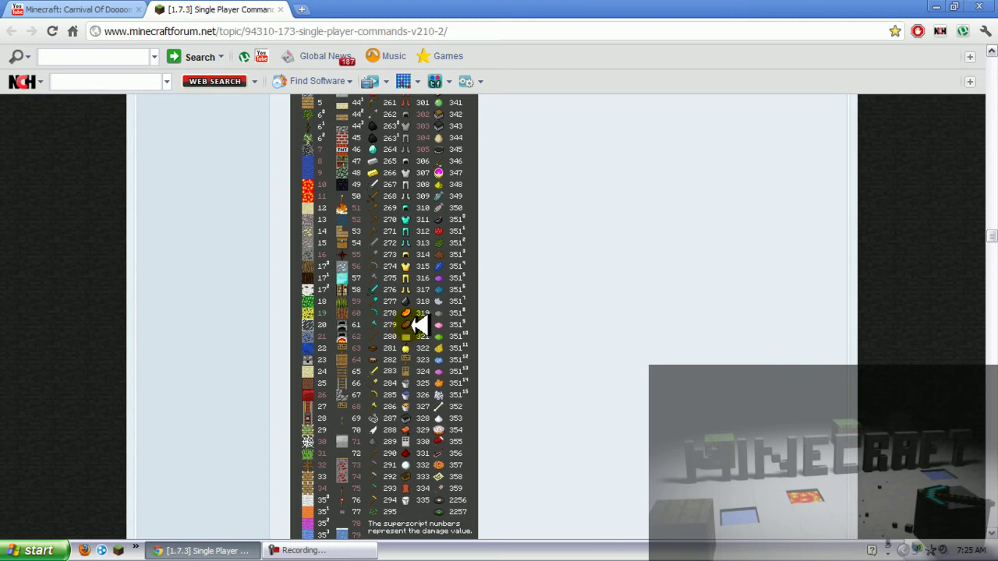
scroll(530, 345, down, 1)
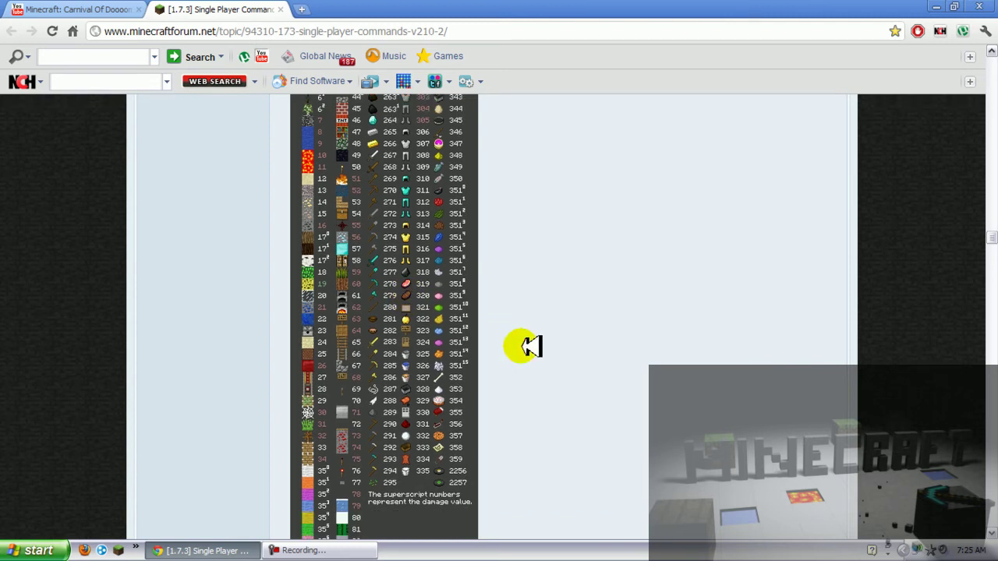
scroll(530, 345, down, 5)
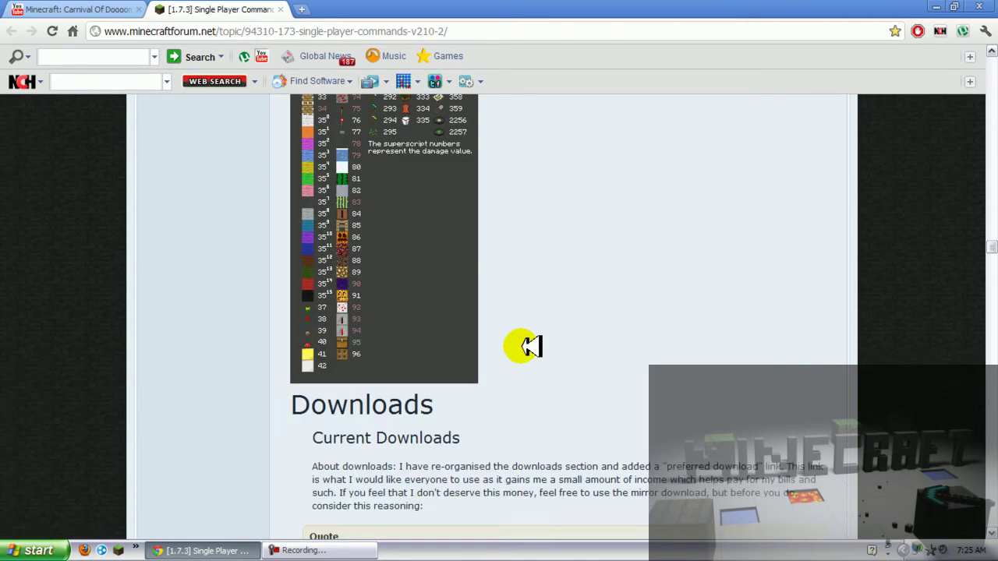
scroll(530, 345, down, 9)
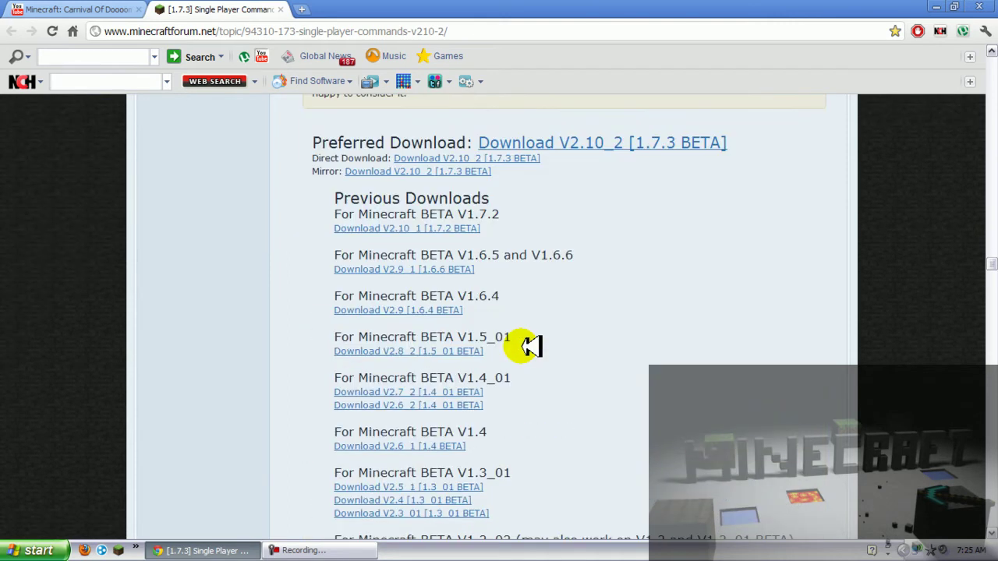
scroll(530, 345, up, 1)
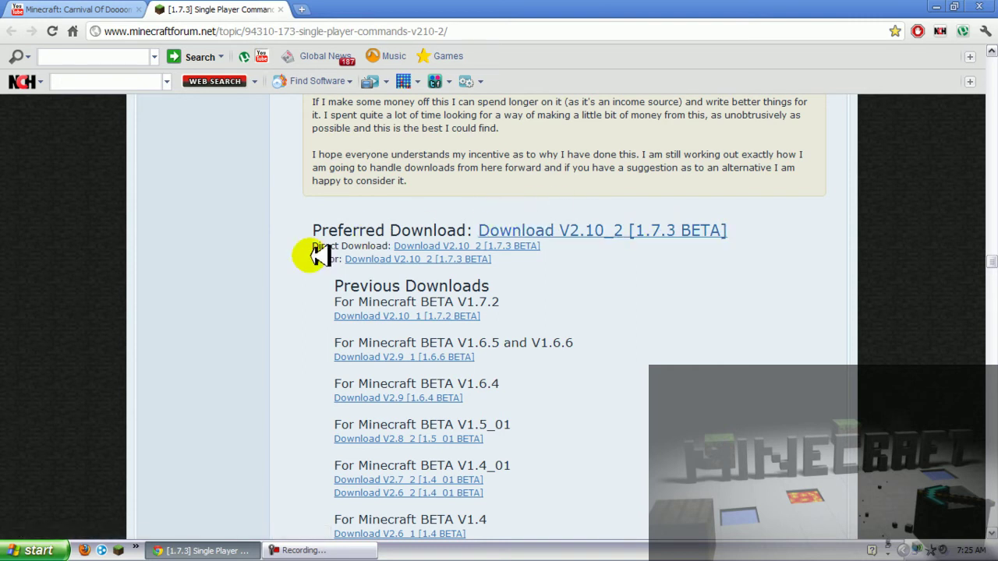
Highlight and deselect the 'Direct Download' label, then minimize Chrome to the desktop.
drag(309, 246, 422, 247)
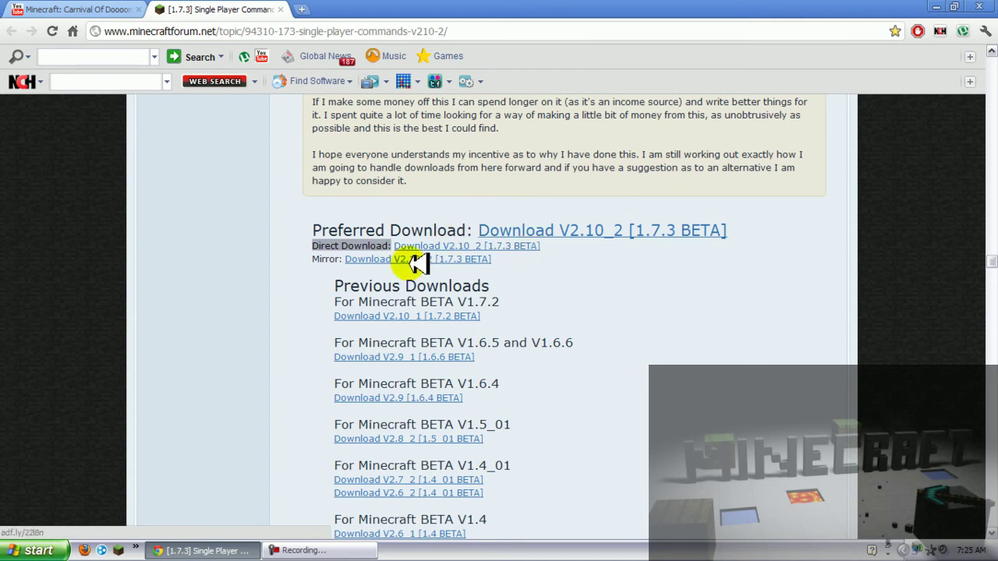
click(623, 452)
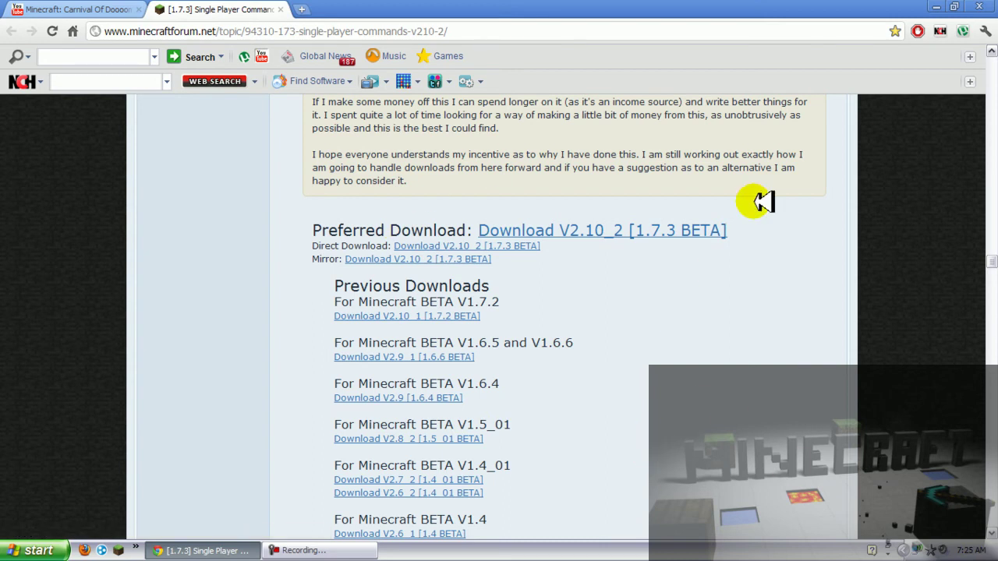
click(935, 7)
Nudge the SinglePlayerCommands archive left, select it, and bring up Start > Run.
mouse_move(506, 208)
mouse_down()
mouse_move(501, 194)
mouse_move(445, 211)
mouse_move(479, 212)
mouse_move(465, 207)
mouse_move(493, 221)
mouse_up()
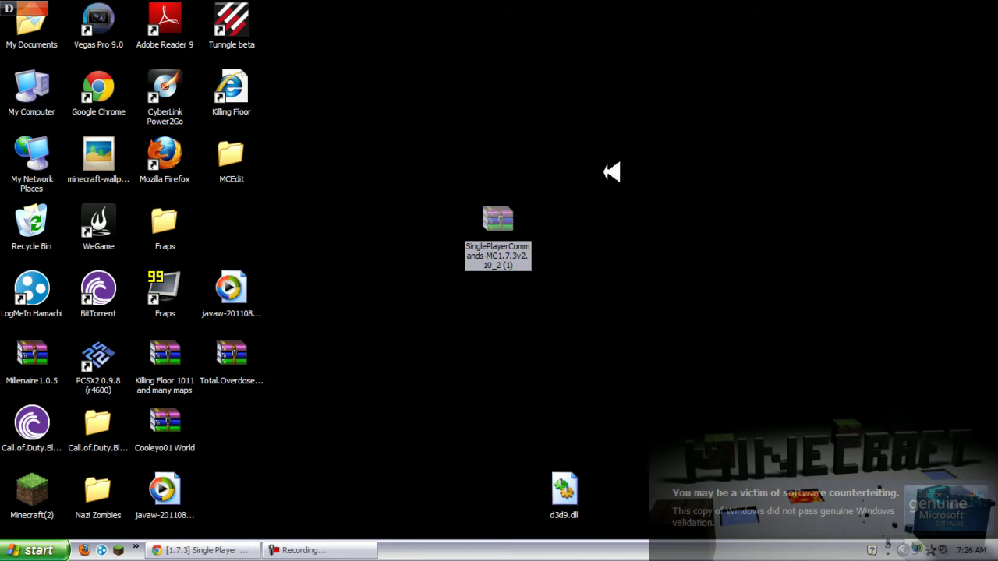
click(489, 267)
click(11, 552)
click(196, 367)
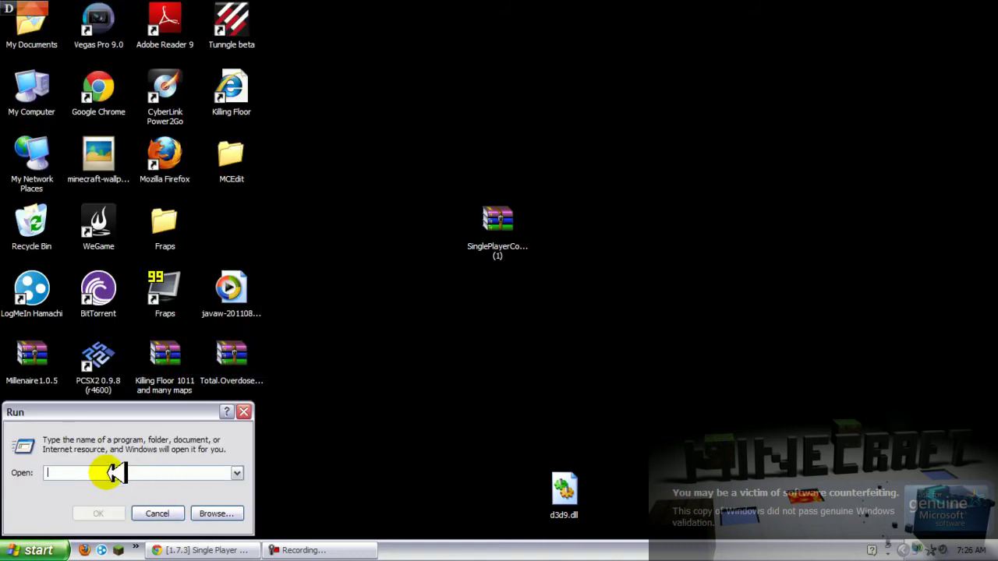
Run %APPDATA% to reach the Application Data folder containing .minecraft.
text(%APPDATA%)
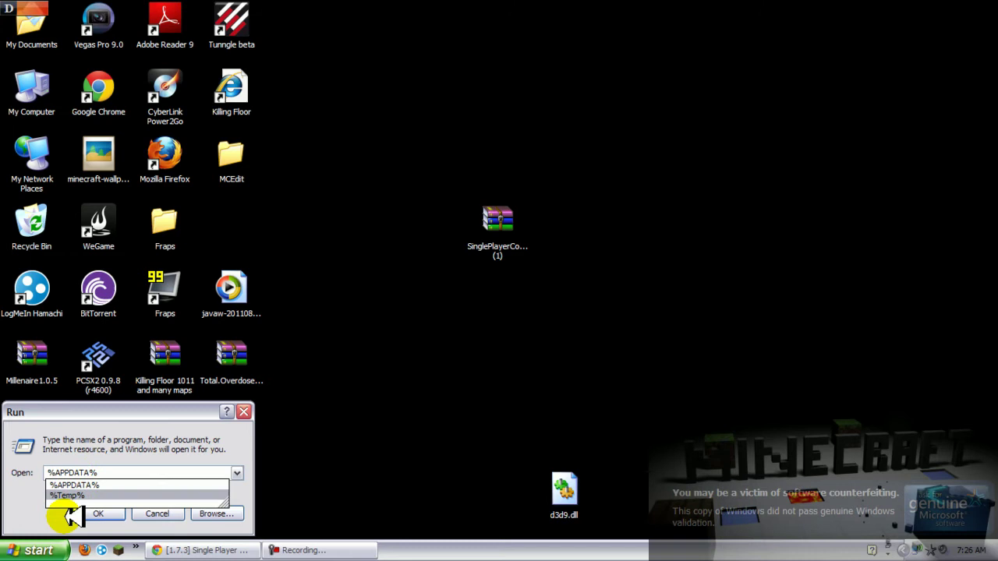
click(31, 510)
click(99, 513)
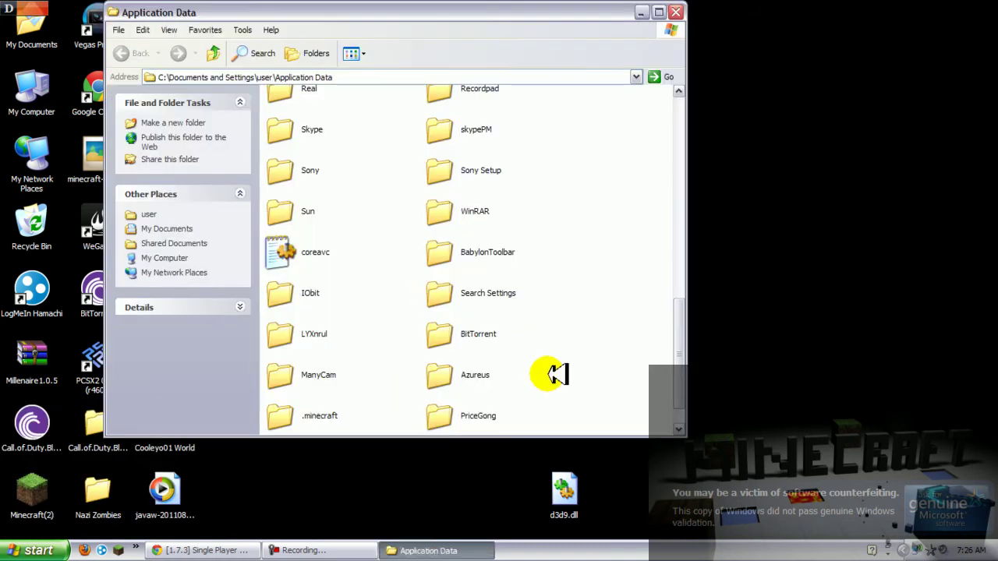
Navigate into the .minecraft\bin folder.
double_click(295, 407)
click(288, 114)
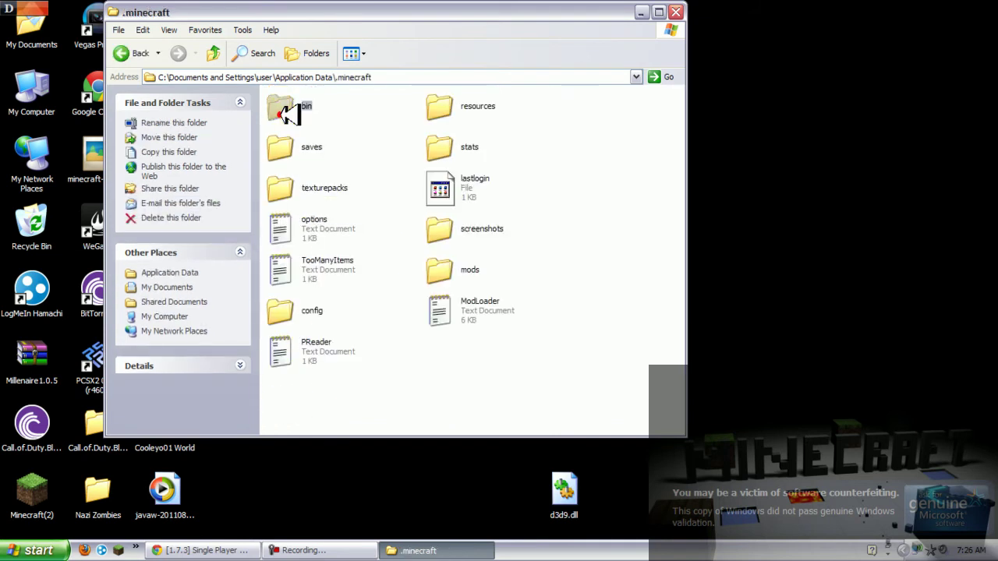
double_click(288, 114)
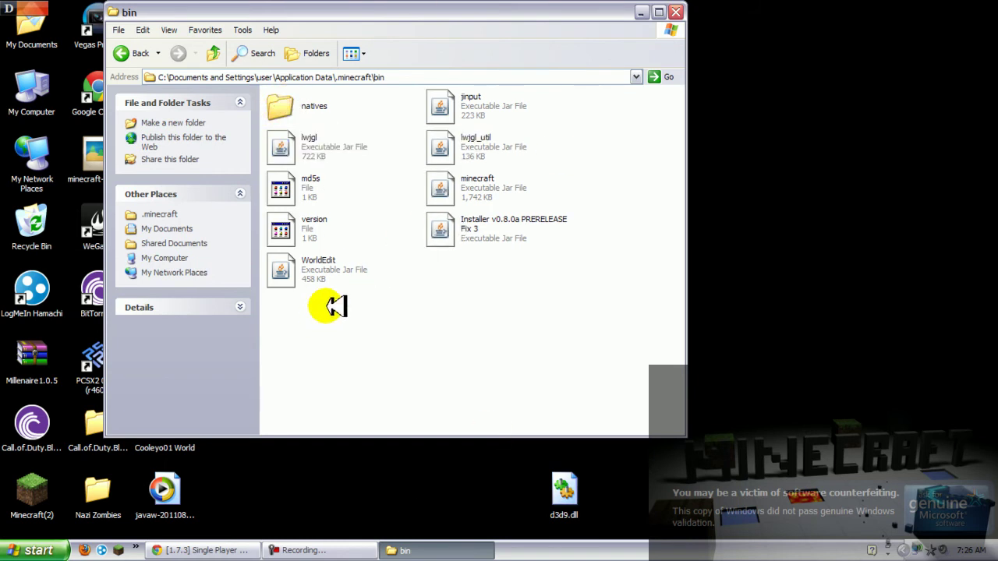
Open minecraft.jar as an archive with WinRAR archiver via Open With.
click(442, 191)
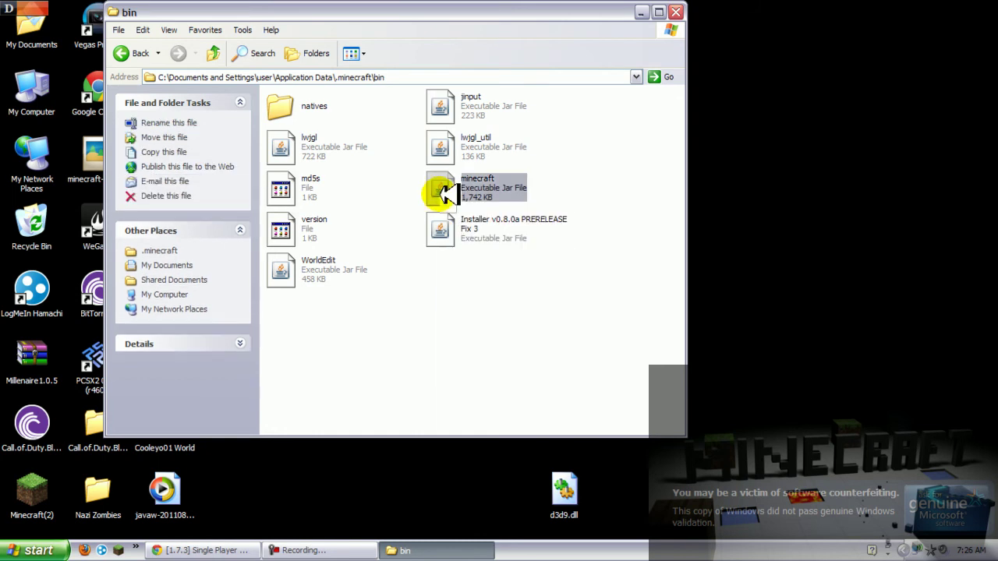
right_click(445, 193)
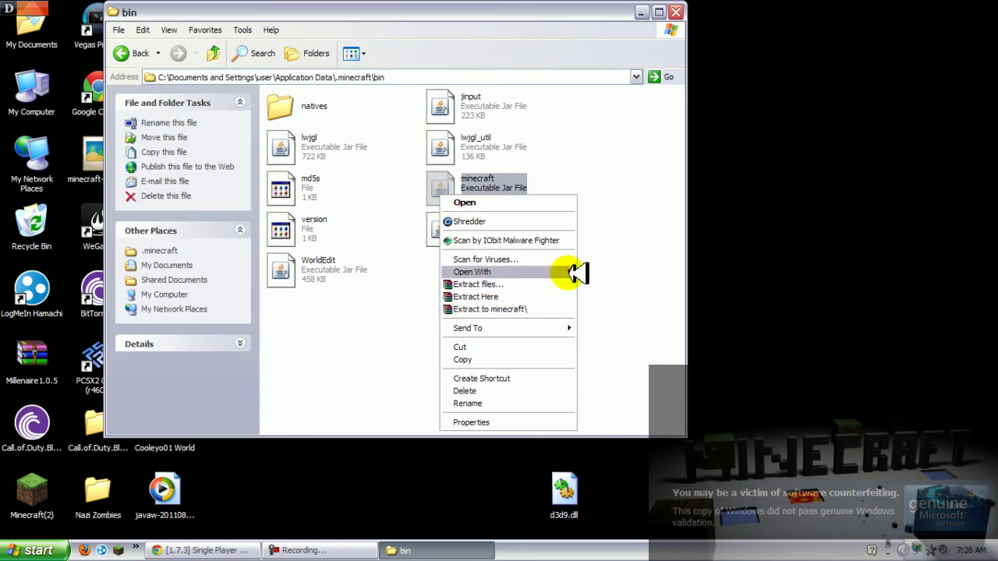
mouse_move(569, 272)
click(603, 288)
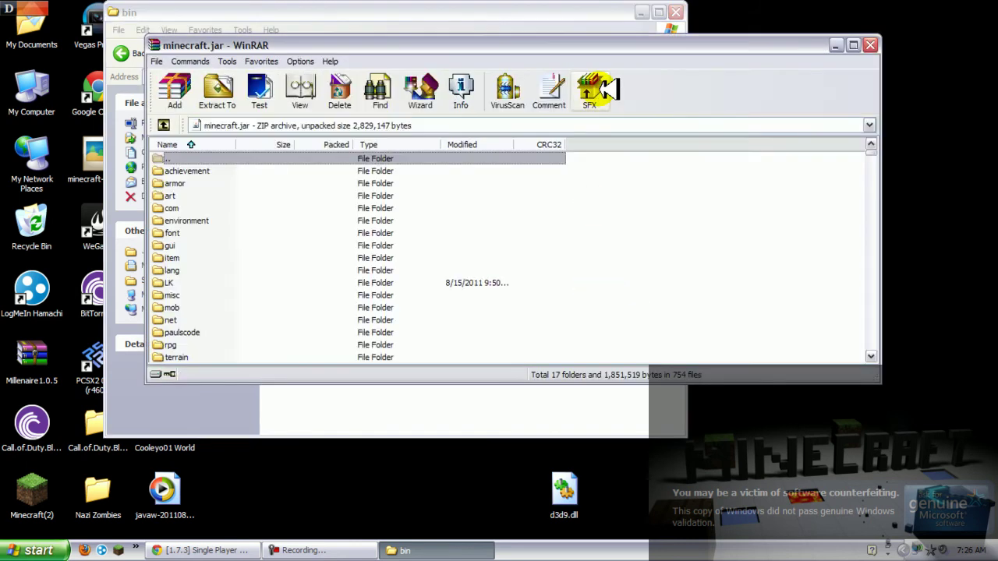
Minimize the bin window, move the minecraft.jar WinRAR window top right, and select the desktop mod archive.
click(641, 14)
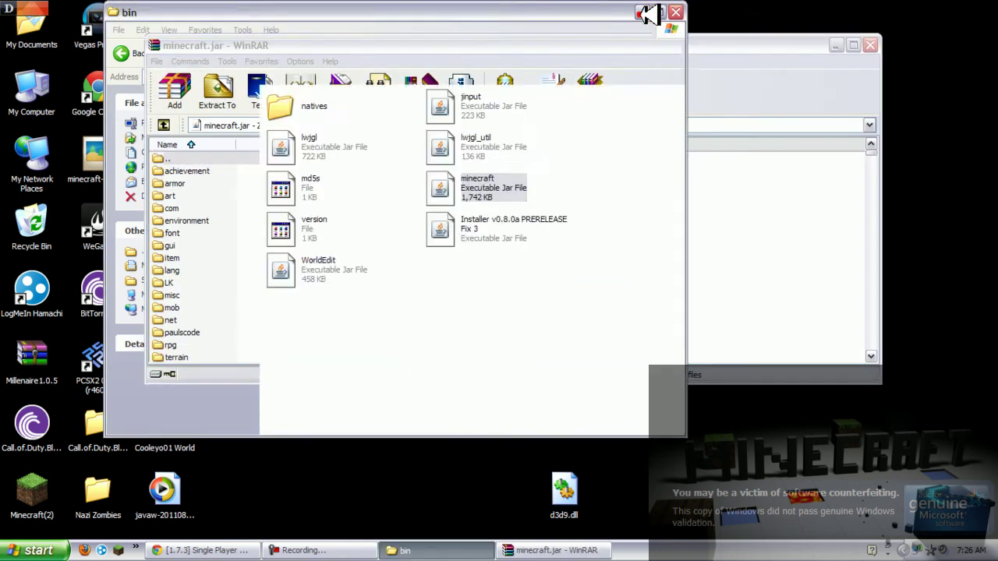
drag(656, 45, 994, 2)
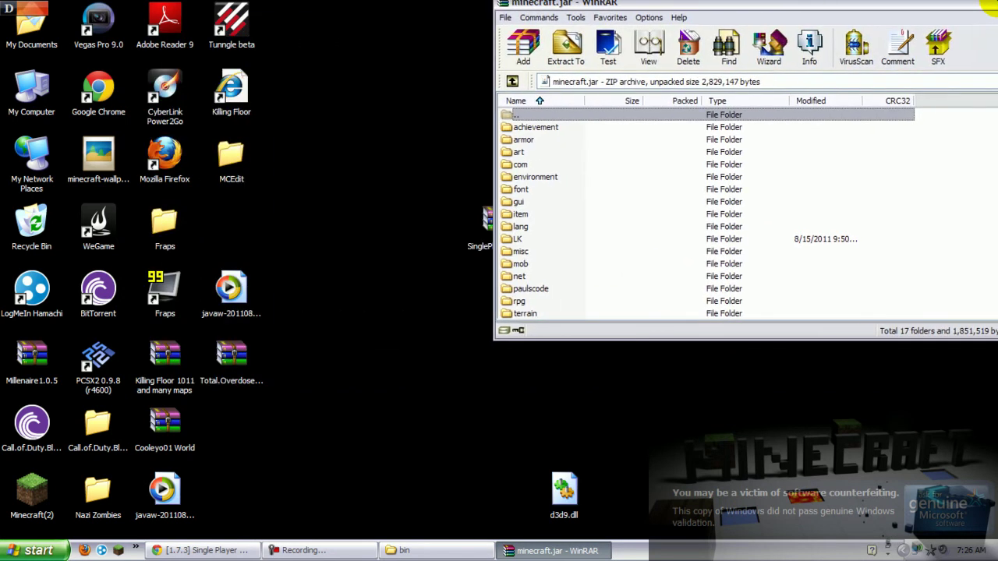
click(484, 225)
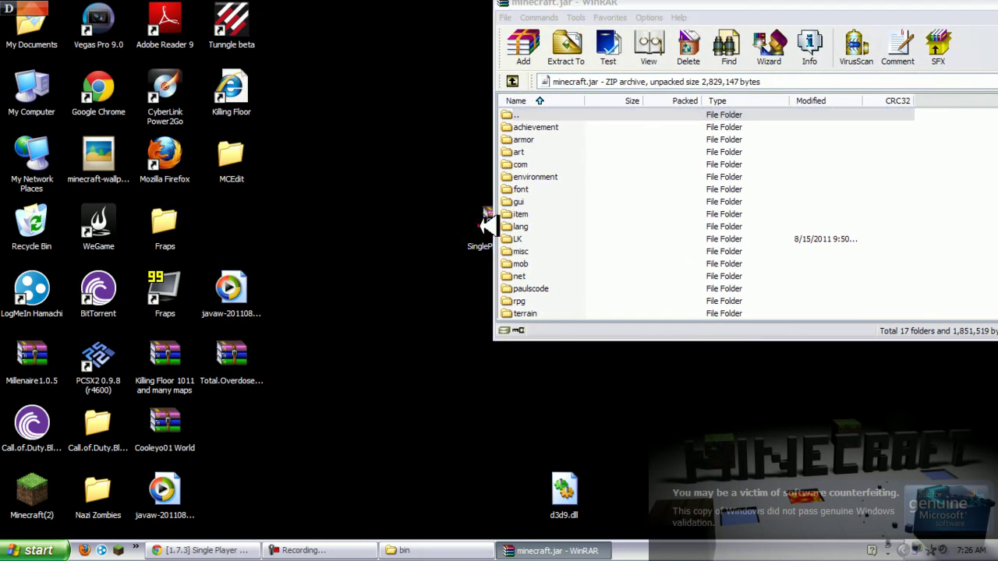
Open the SinglePlayerCommands zip in WinRAR and select its SPC class files.
double_click(484, 225)
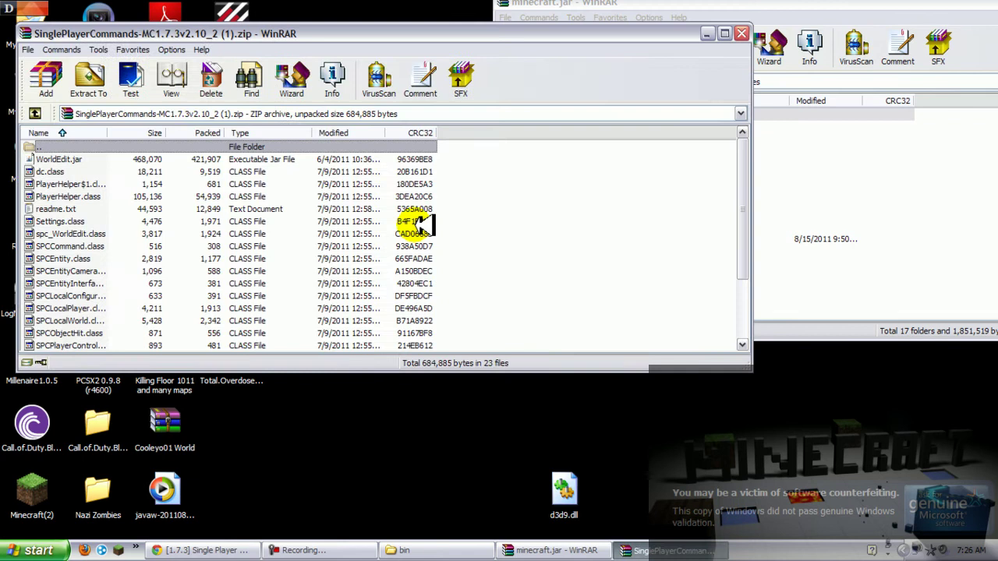
click(281, 159)
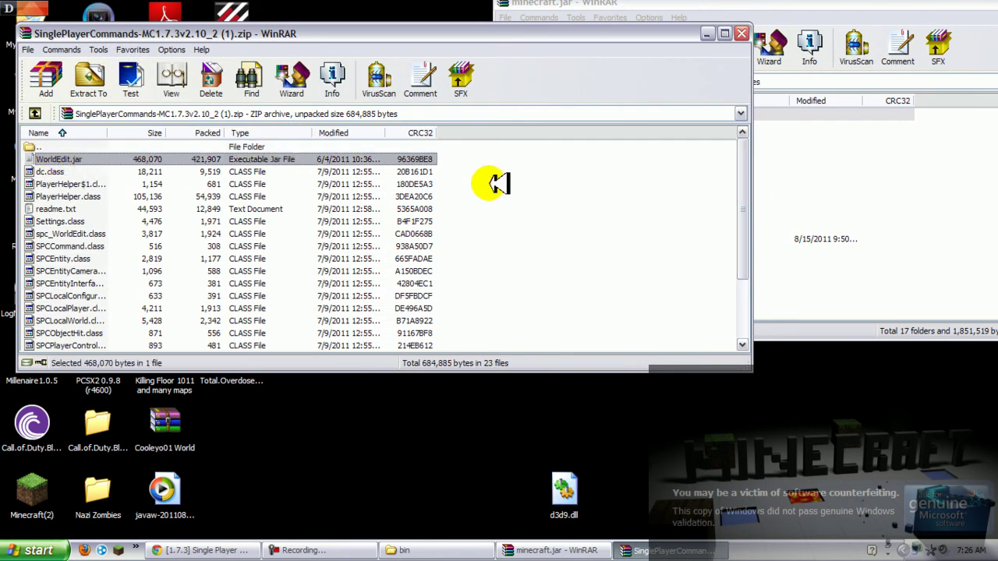
drag(747, 159, 750, 223)
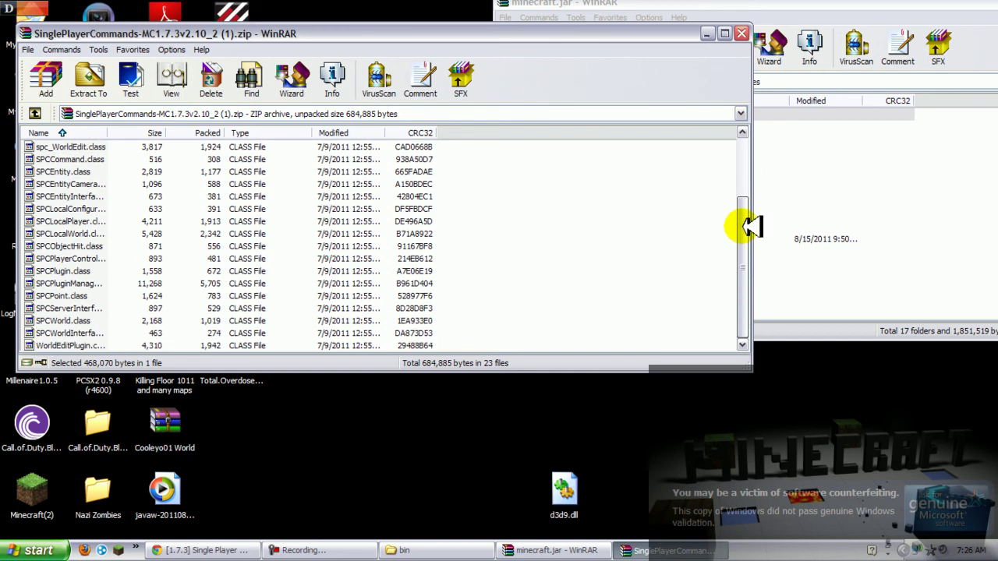
drag(449, 347, 358, 172)
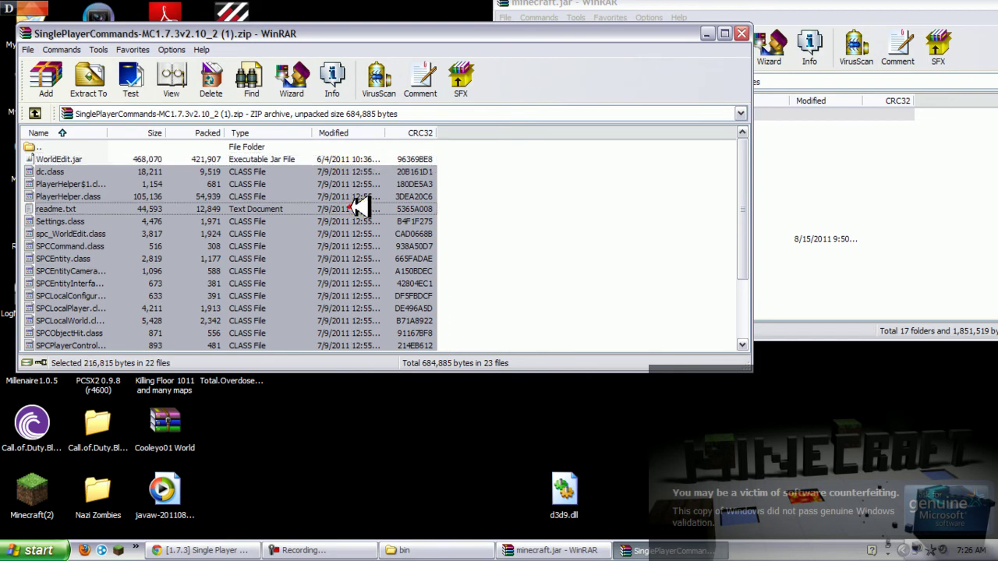
Add the 22 class files into minecraft.jar (now 754 files) and close that archive.
drag(865, 203, 865, 202)
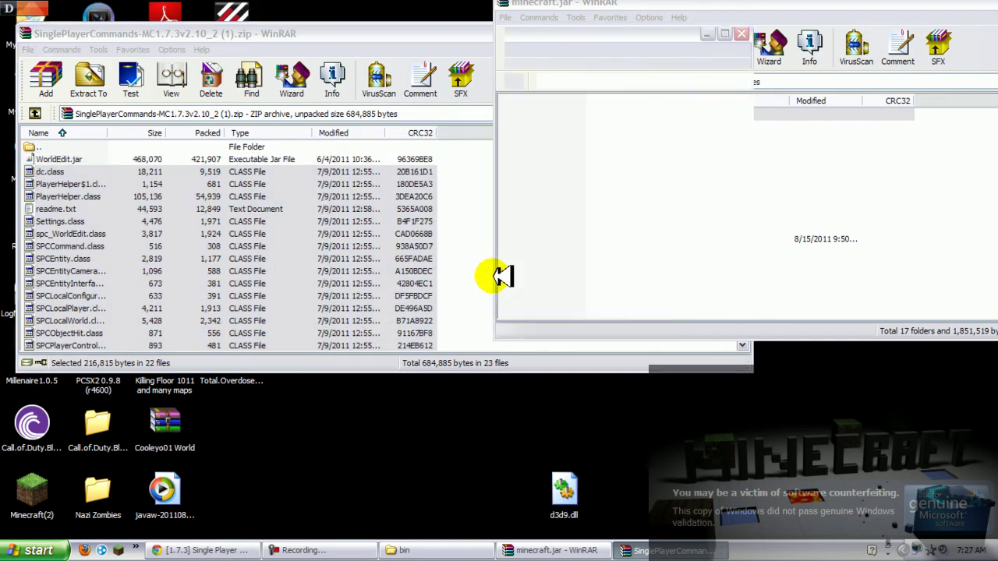
click(843, 291)
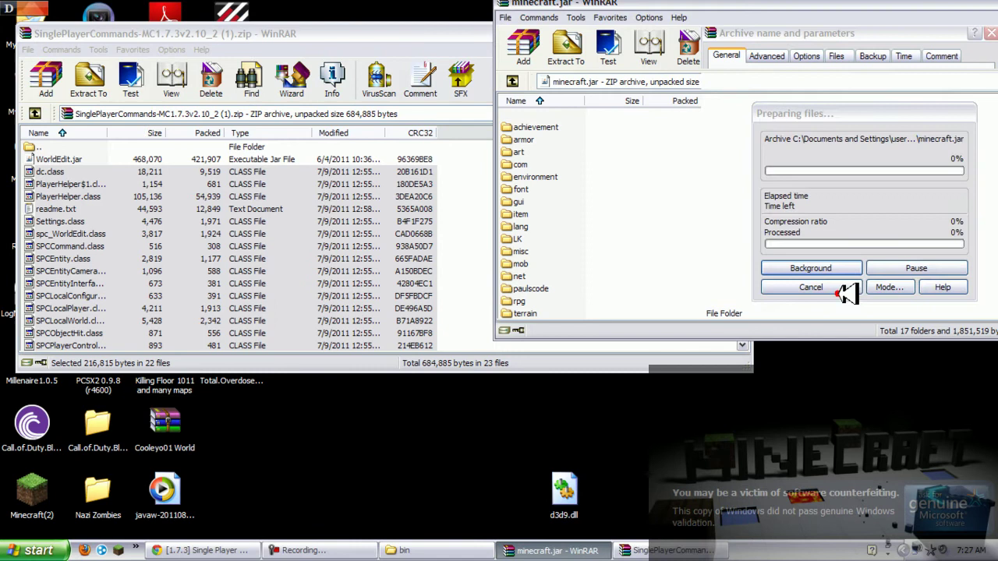
drag(824, 5, 417, 24)
click(813, 22)
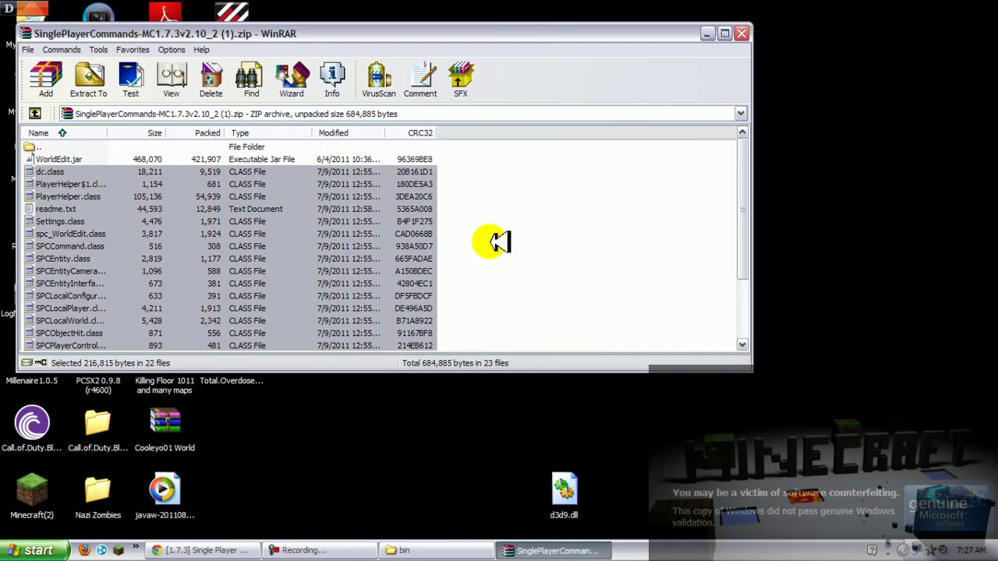
Copy WorldEdit.jar into .minecraft\bin, replacing the old copy, then close both windows.
click(448, 550)
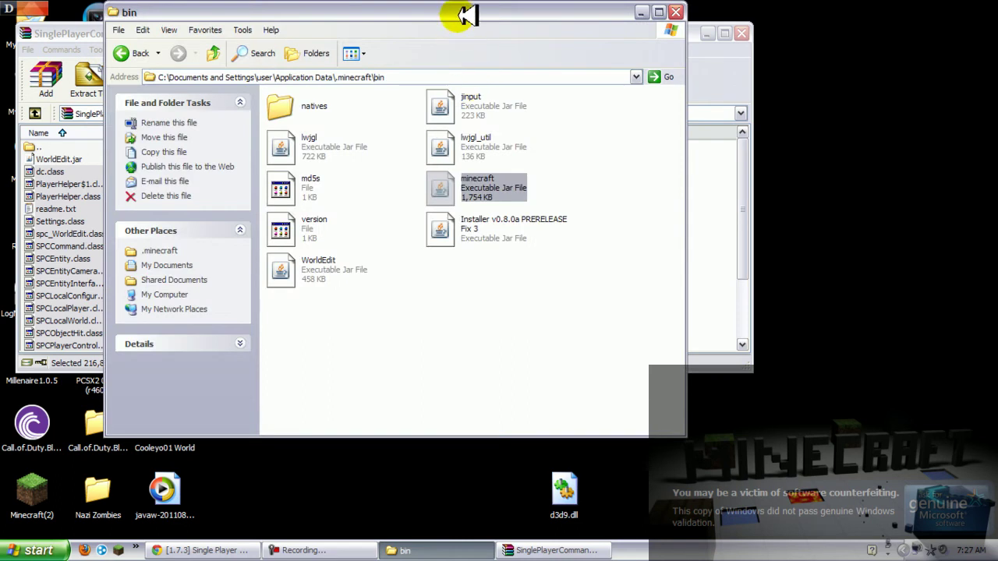
drag(463, 16, 724, 26)
click(195, 159)
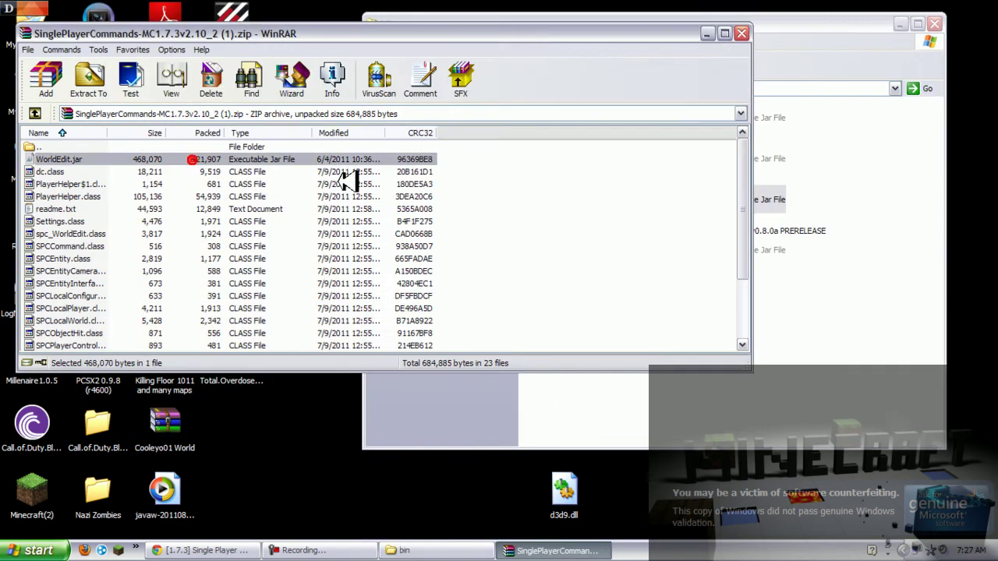
drag(810, 382, 812, 382)
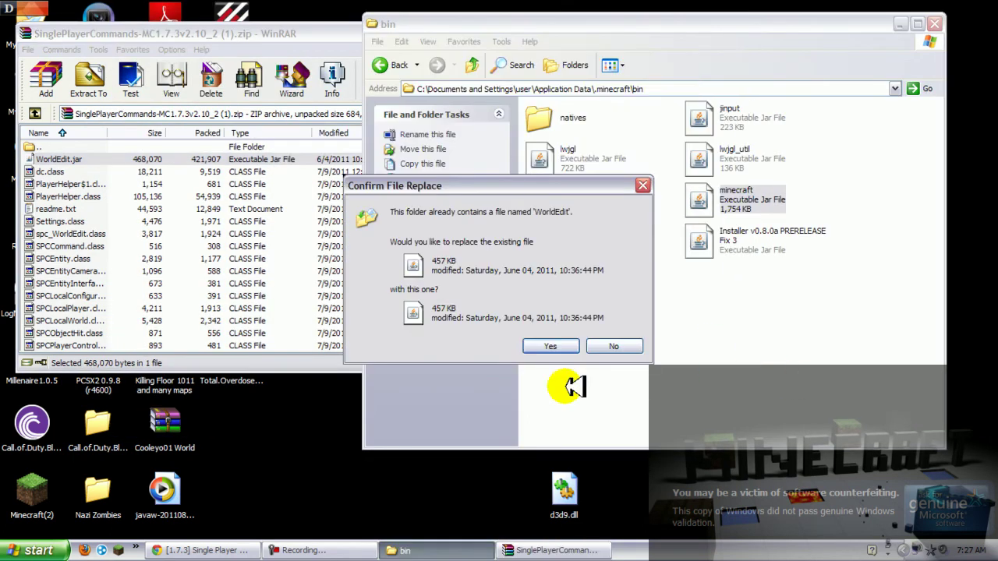
click(553, 341)
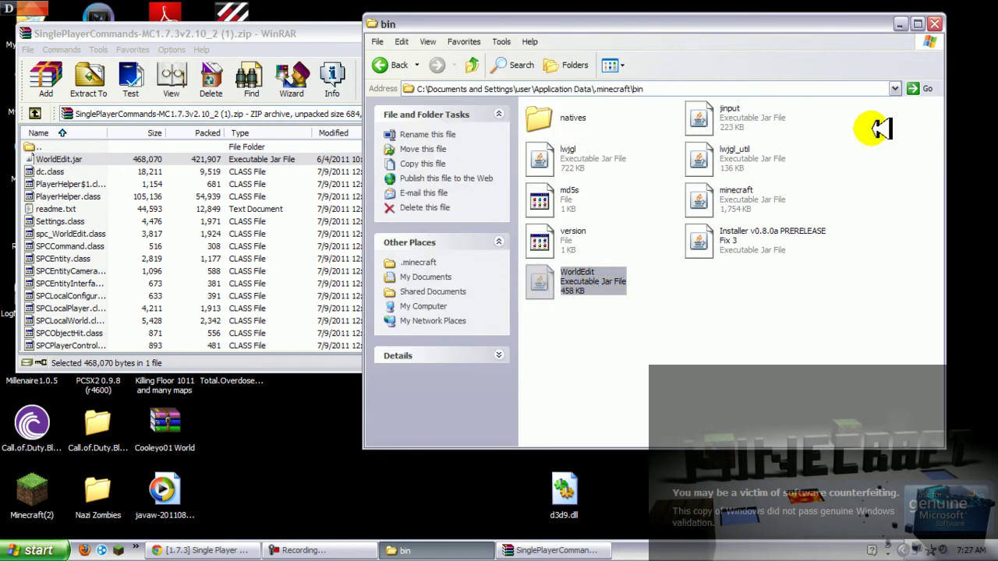
click(936, 22)
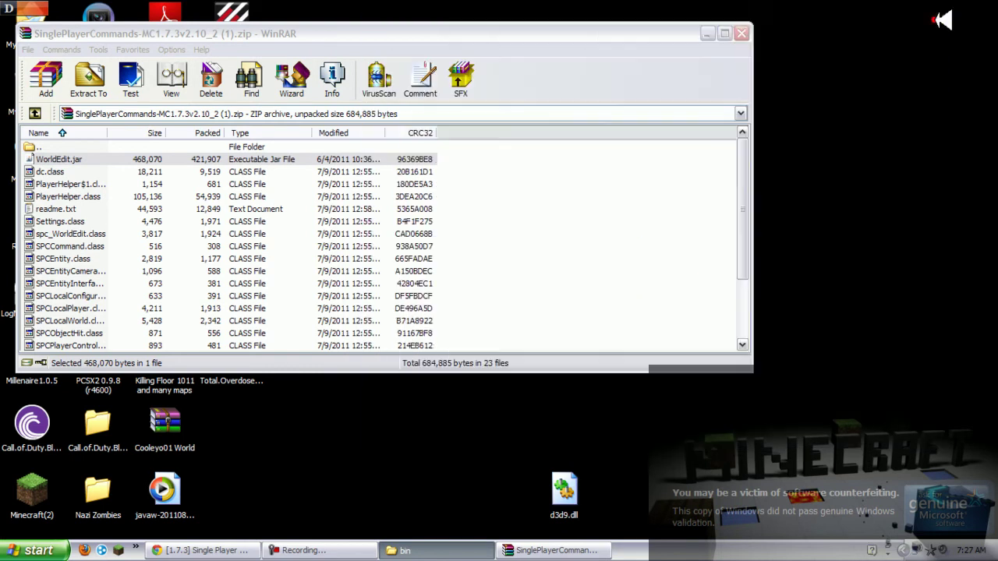
click(742, 34)
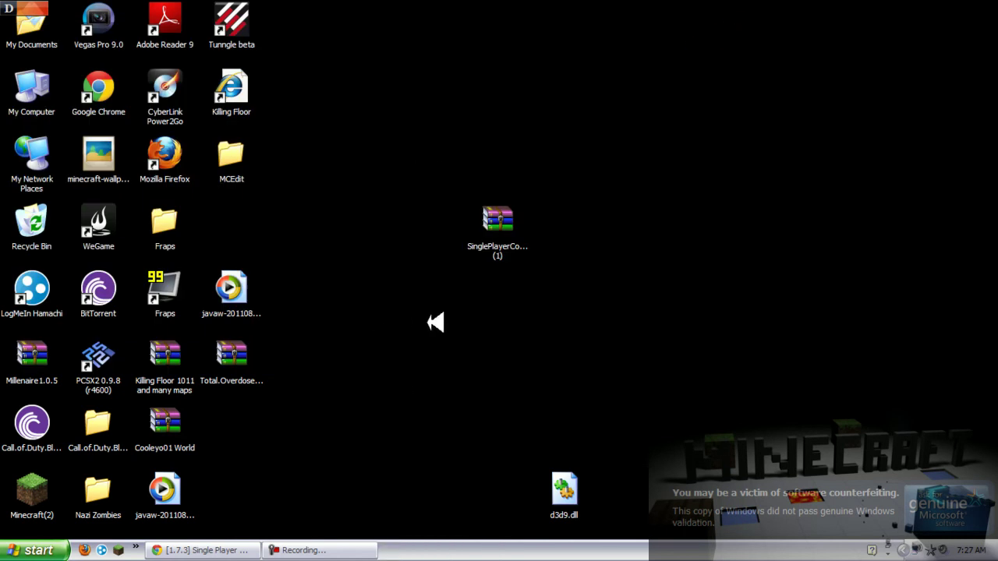
Launch Minecraft from quick launch, allow it to run, and log in to the Beta 1.7.3 menu.
click(120, 547)
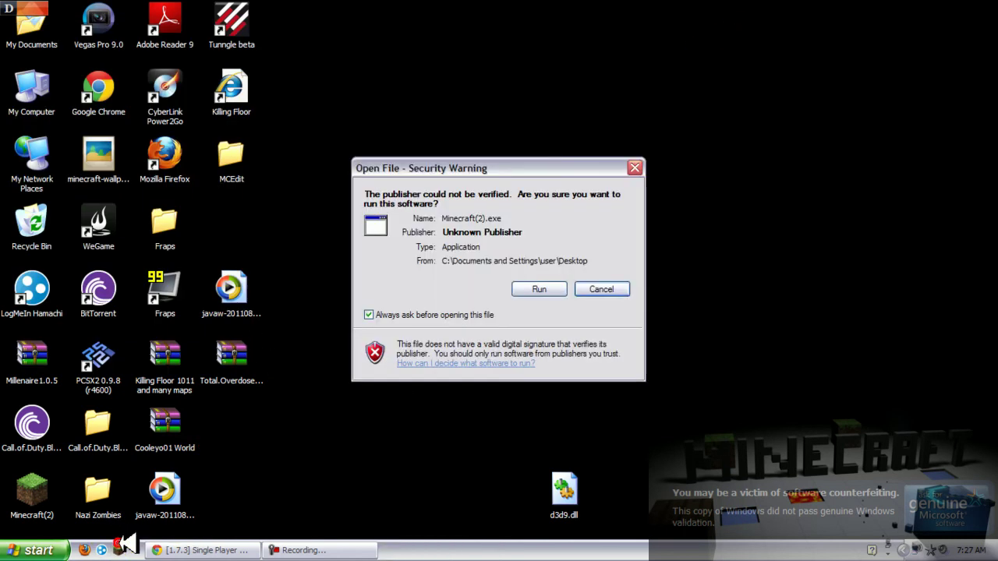
click(544, 289)
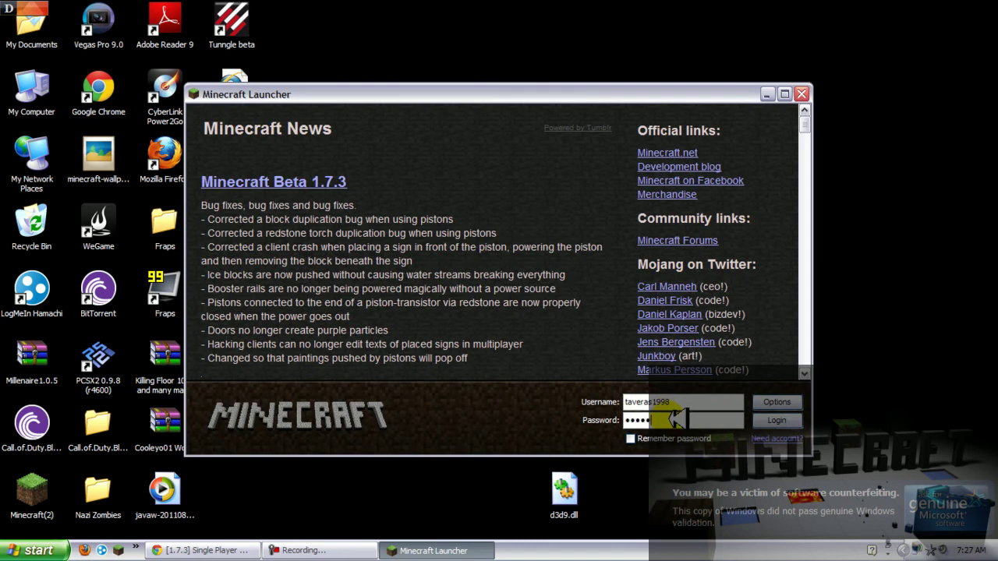
key(Return)
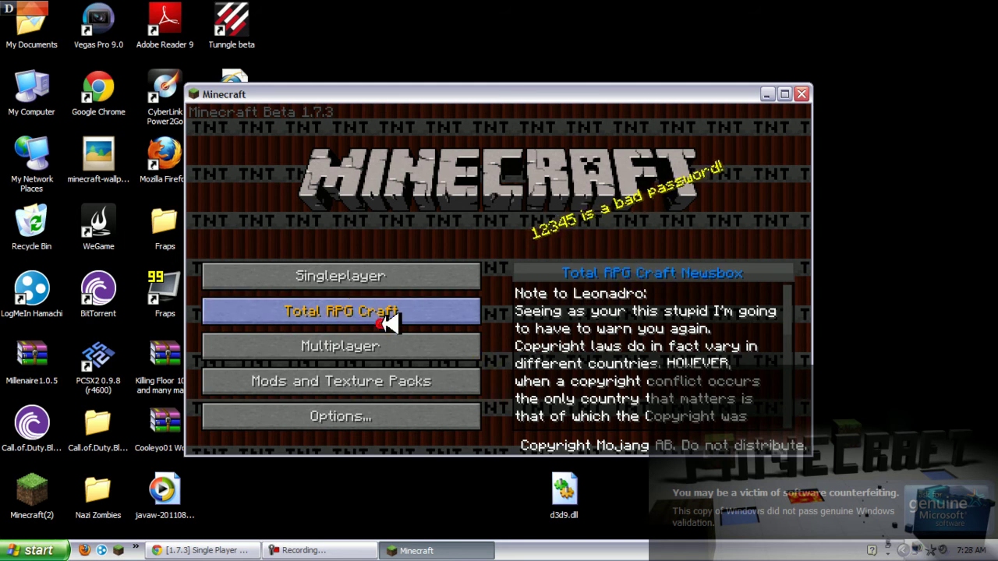
Load the older New World save (8/15/11 7:32 PM) from the Singleplayer world list.
click(413, 274)
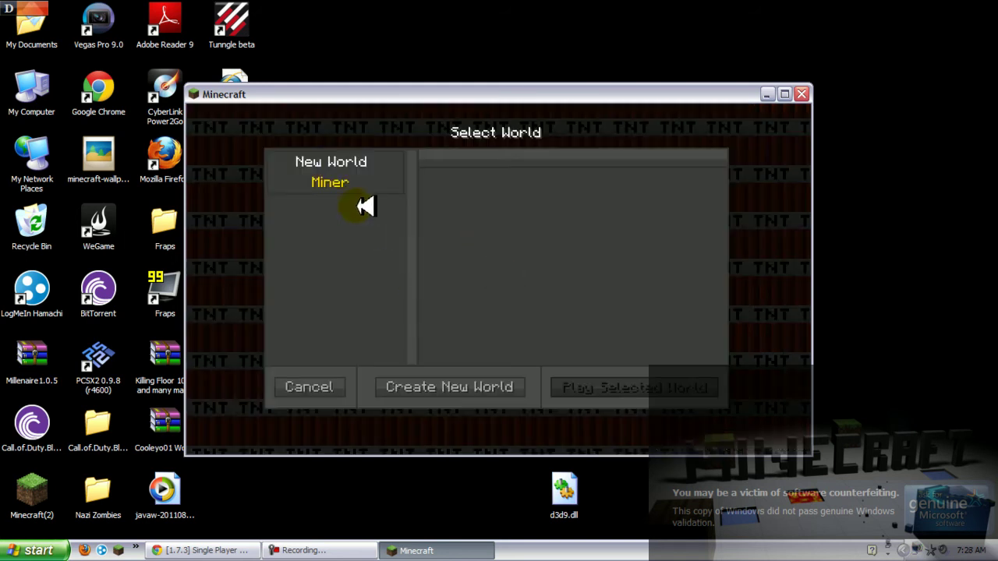
click(342, 387)
click(363, 276)
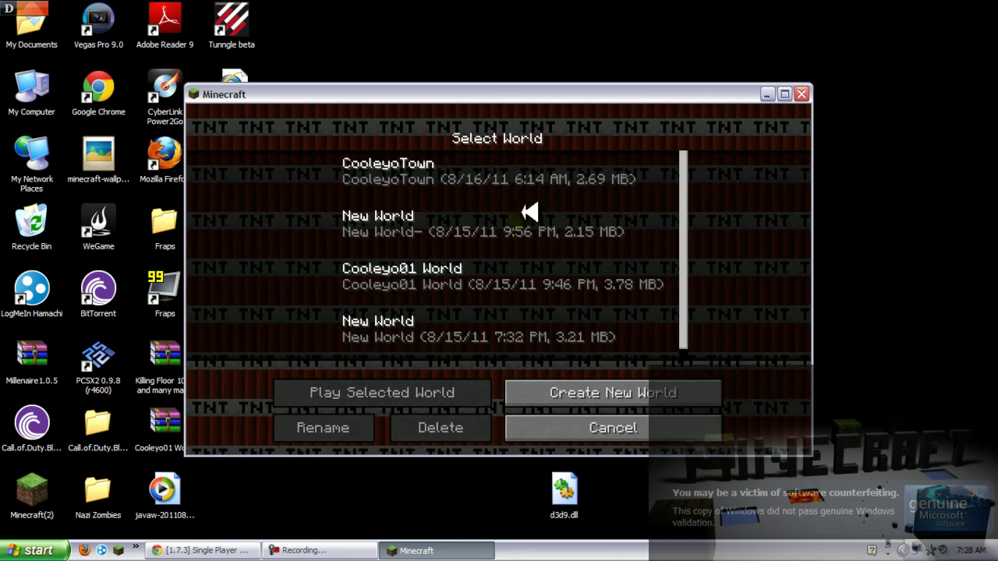
drag(689, 197, 692, 172)
click(393, 181)
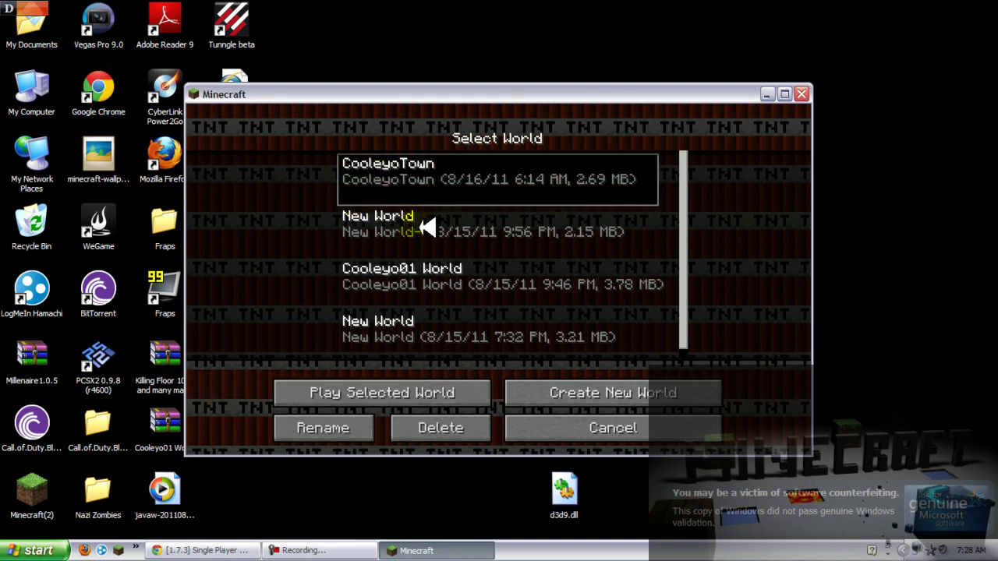
click(447, 320)
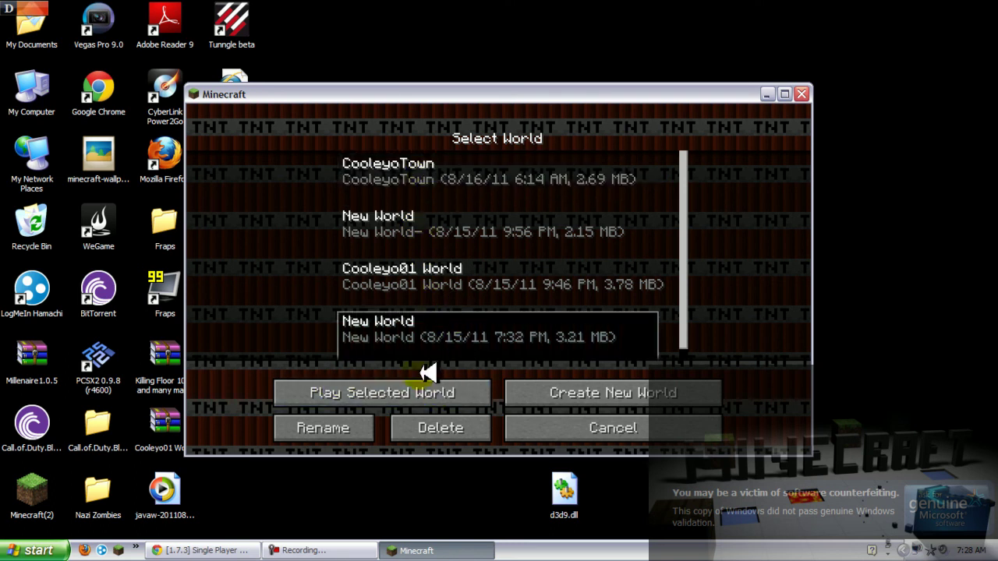
click(435, 392)
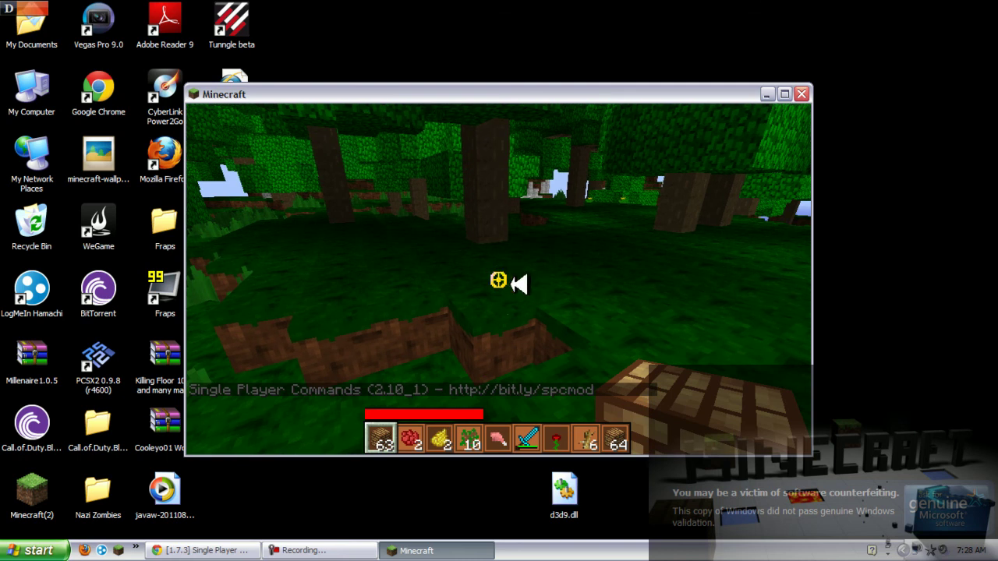
Enable flying with the /fly command and rise above the forest canopy.
key(t)
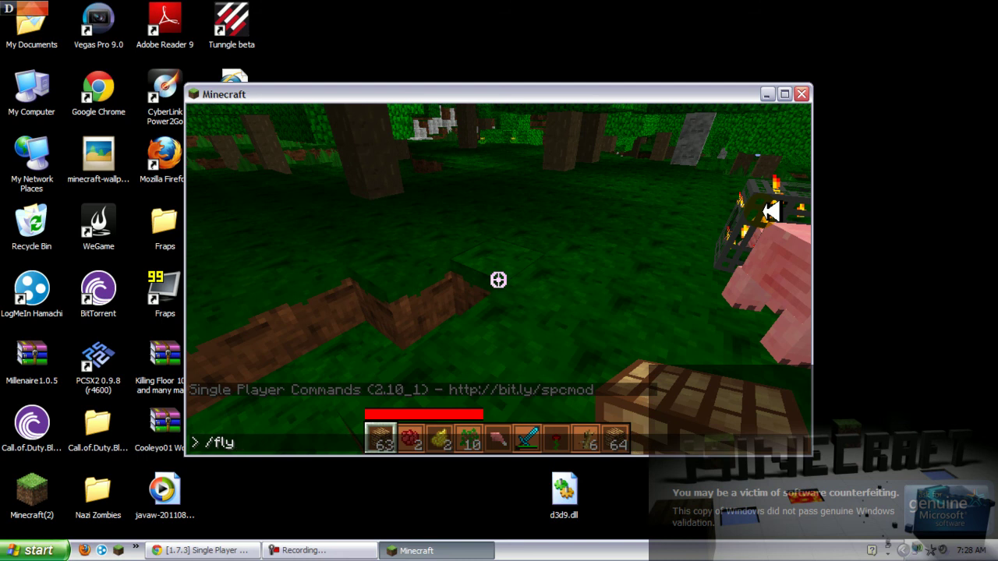
key(Return)
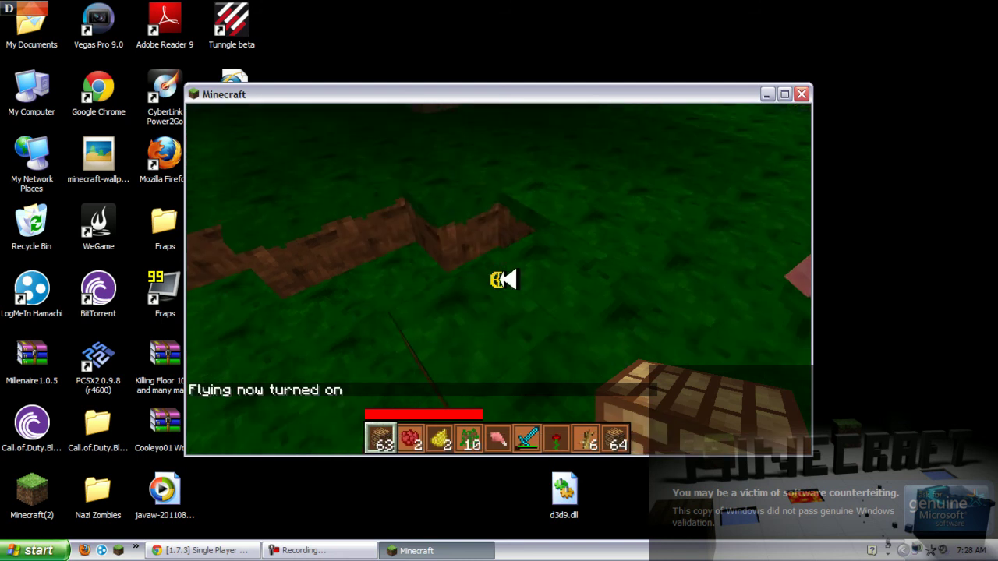
key(w)
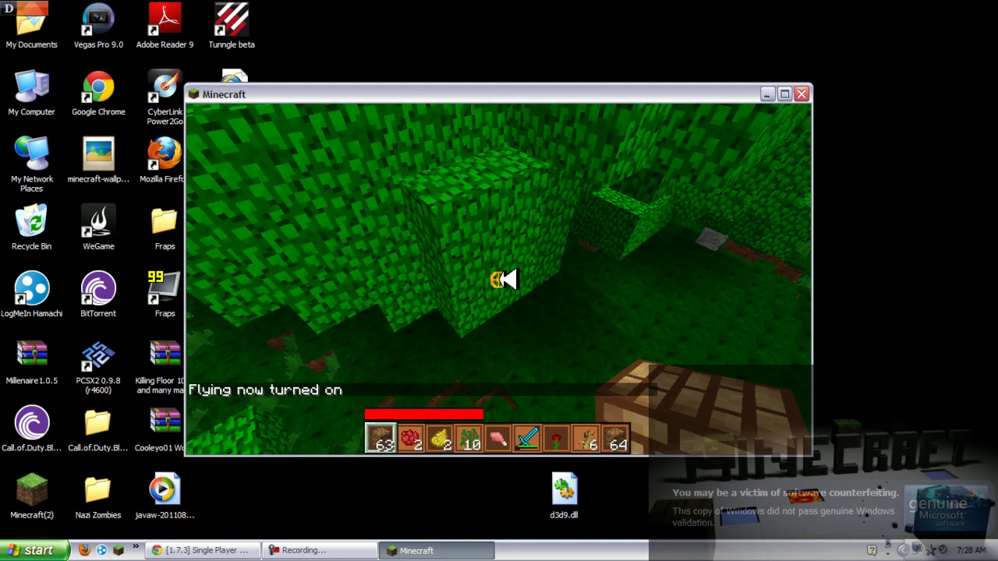
key(space)
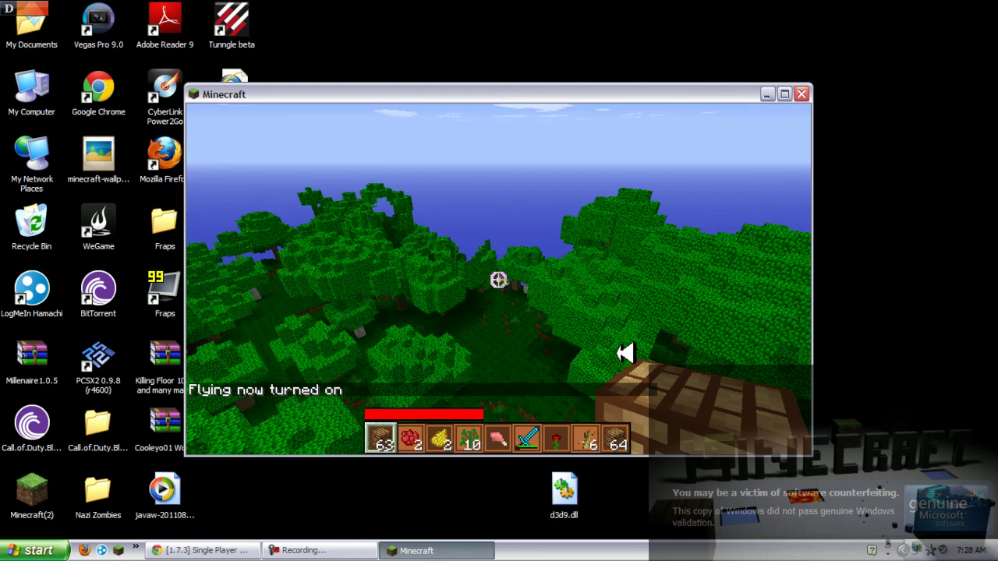
Fly higher and forward to the floating island, then pause to the Game menu.
key(w)
key(space)
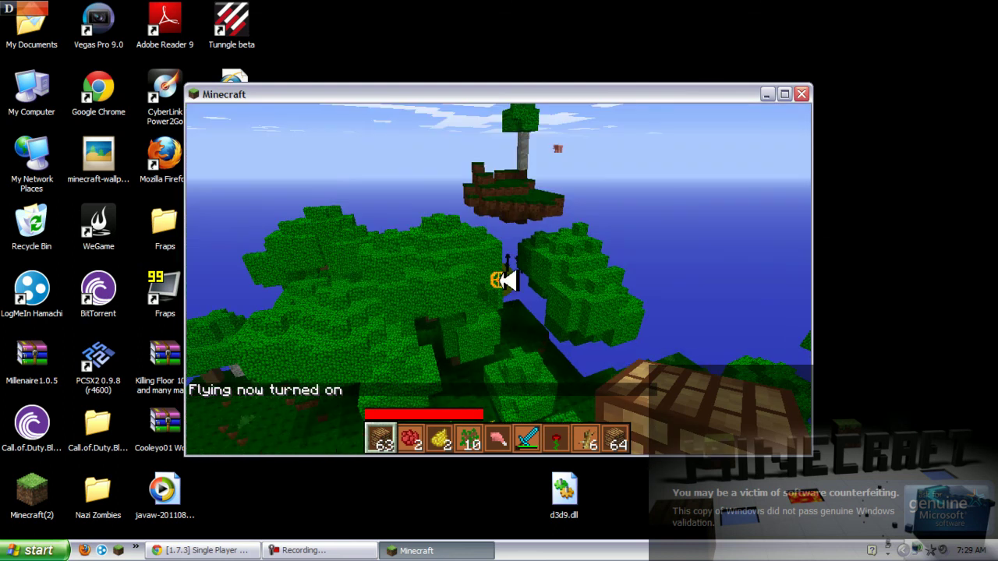
key(w)
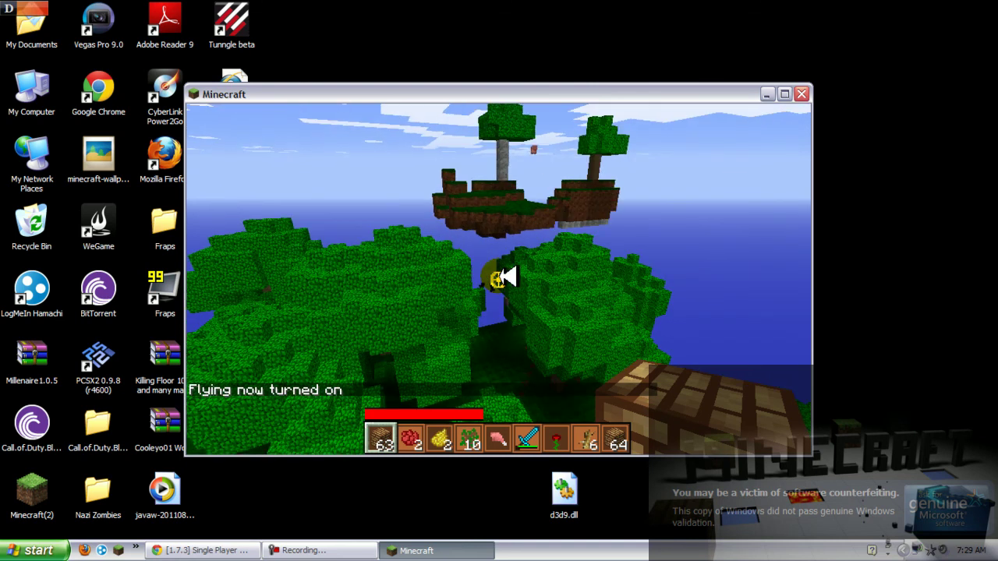
key(w)
key(w)
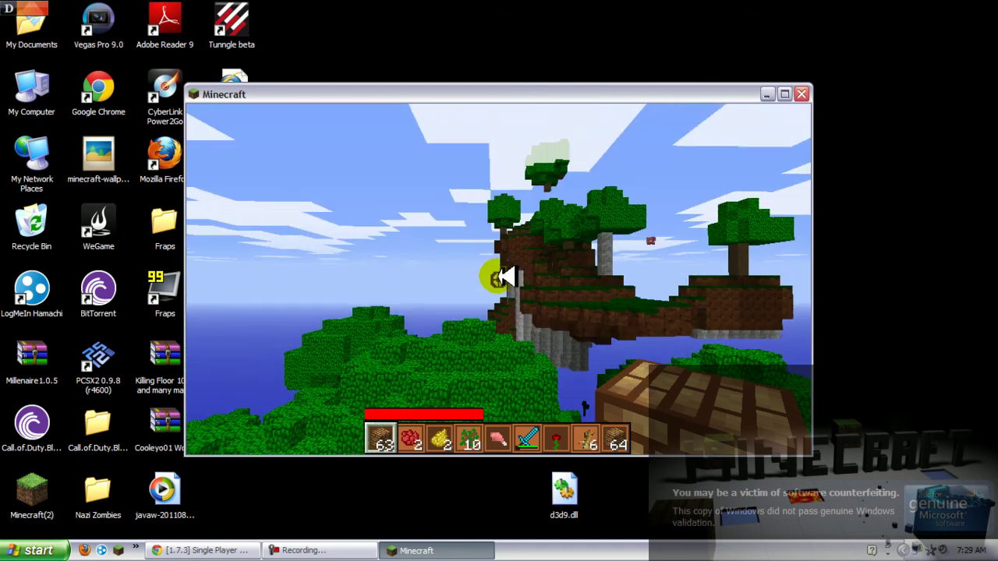
key(w)
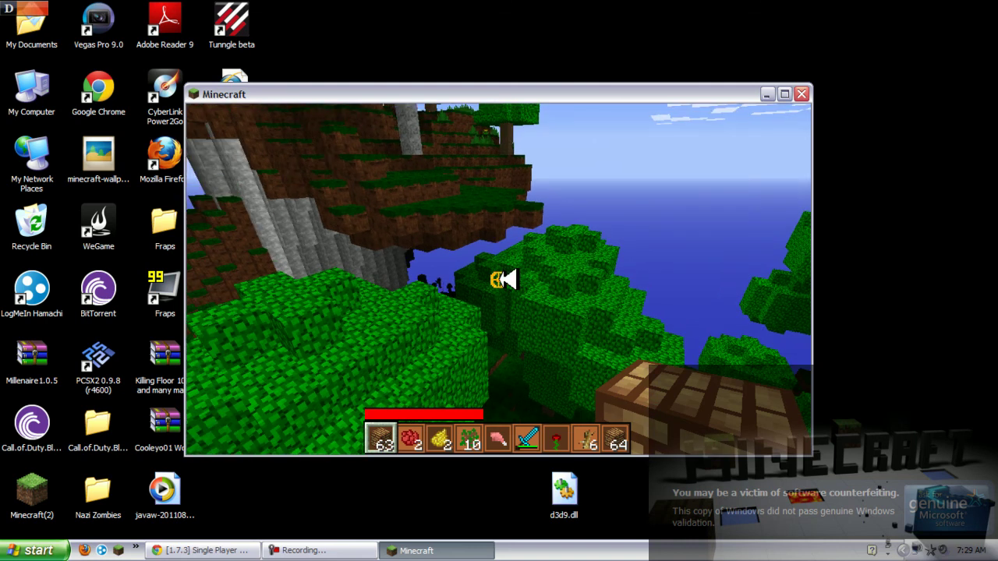
key(Escape)
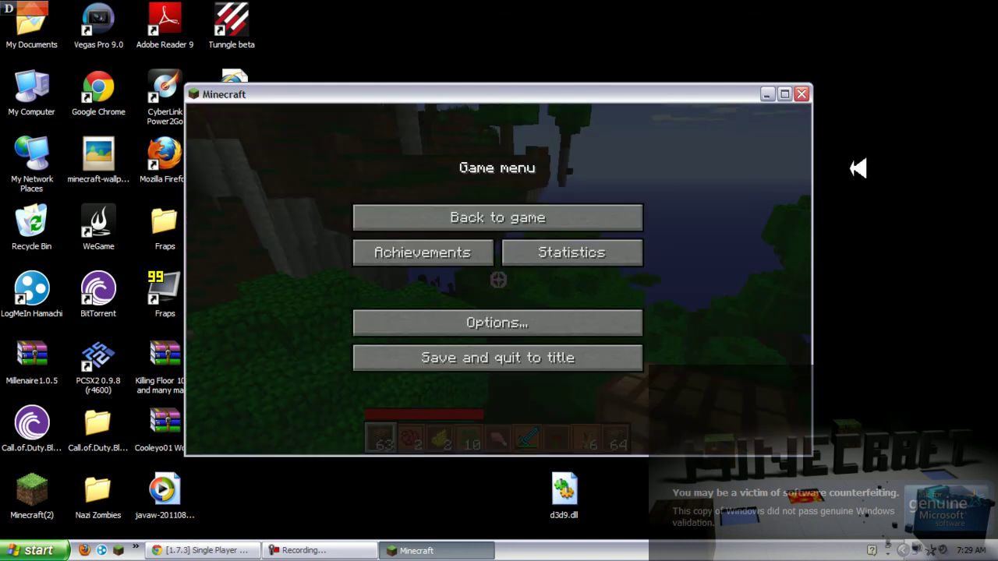
click(347, 553)
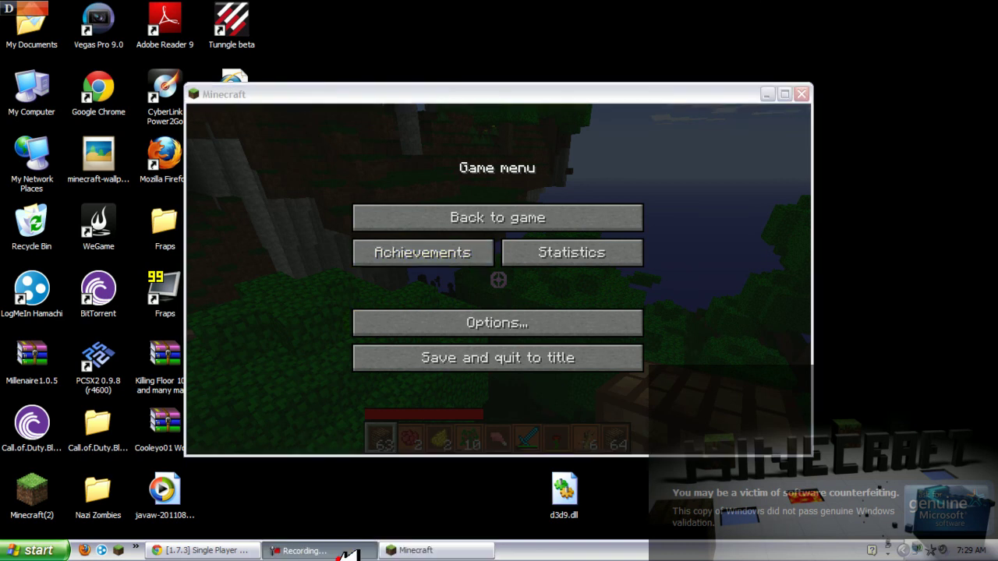